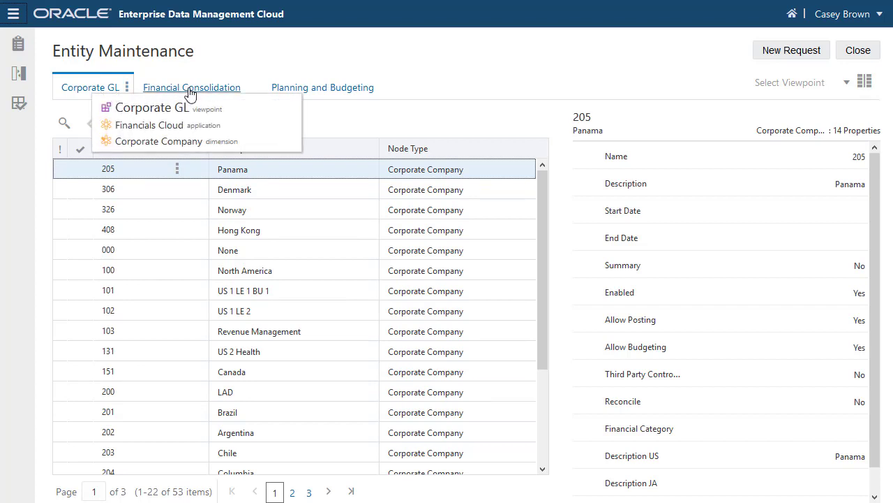
Step: Inspect the Corporate GL viewpoint and view the user and group permissions of its Financials Cloud application
mouse_move(190, 93)
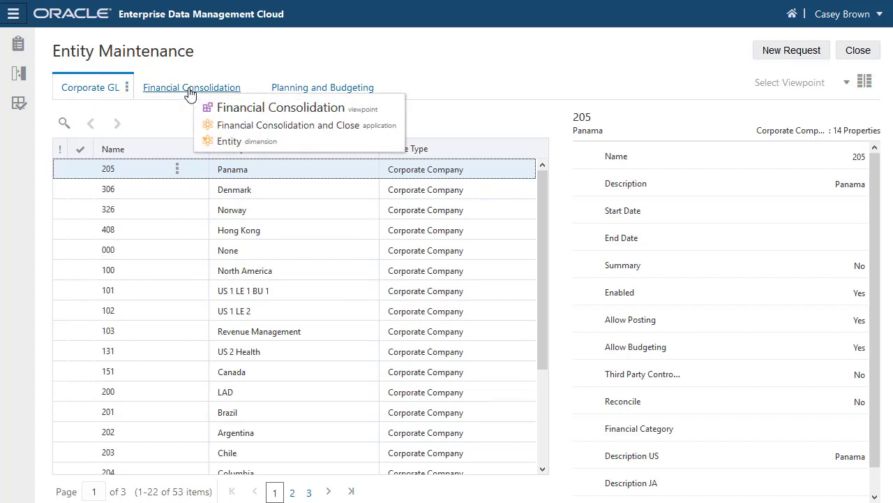
mouse_move(304, 92)
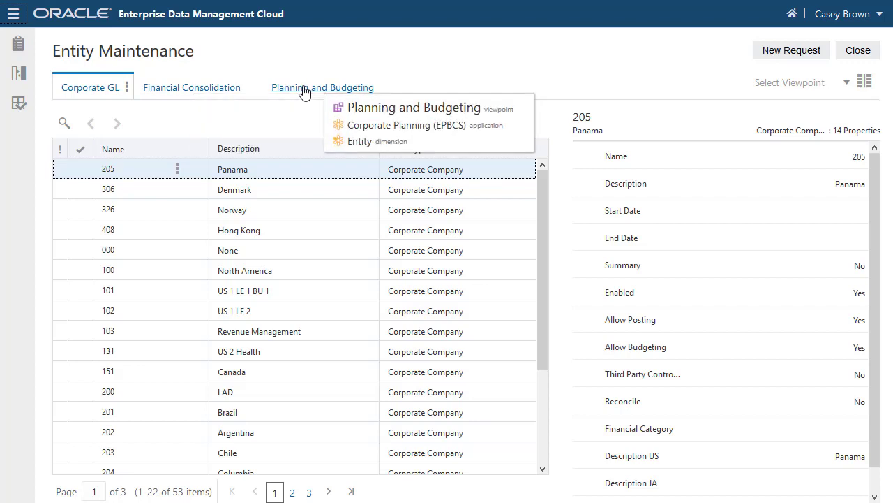
click(128, 90)
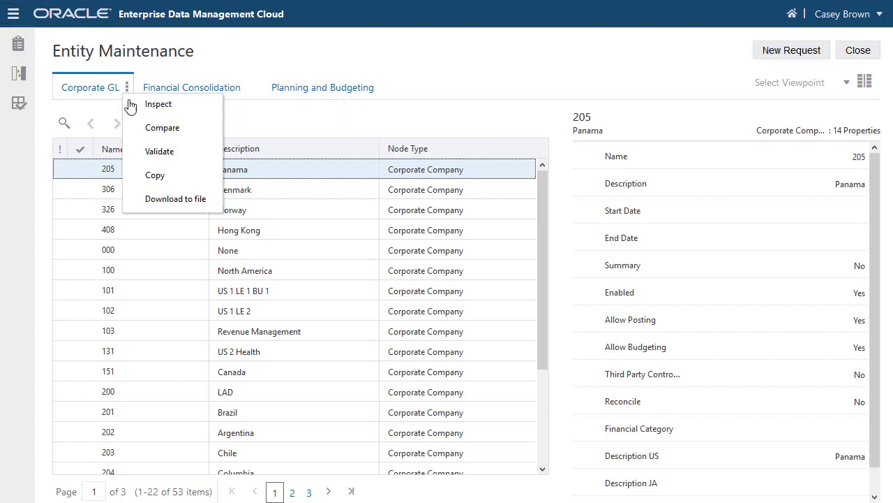
click(139, 104)
click(289, 307)
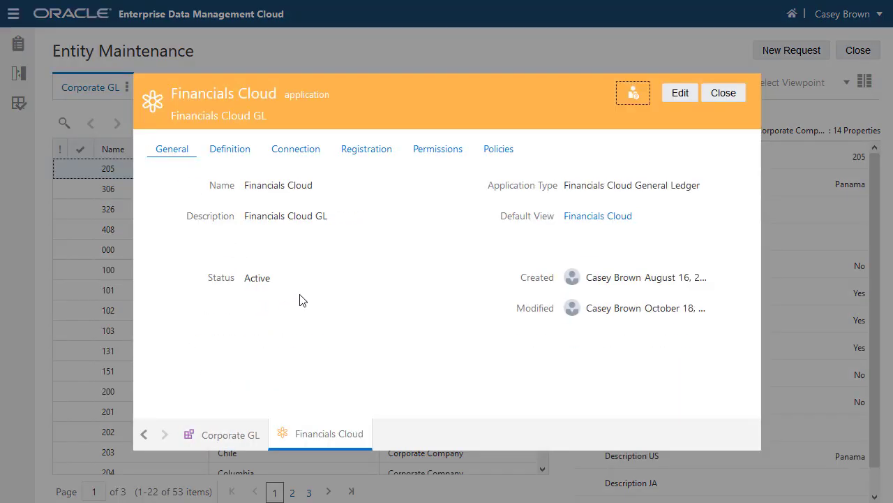
click(433, 154)
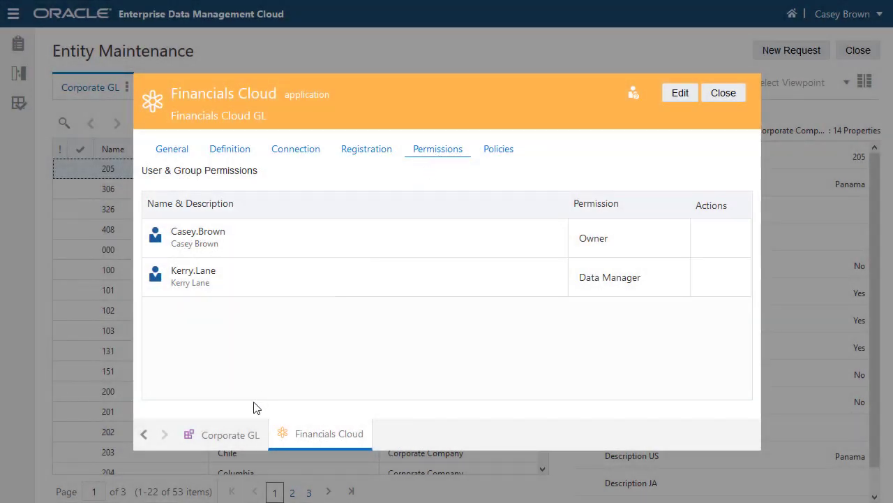
Step: From the Corporate GL viewpoint, open the Corporate Company dimension's Approval policy and show its definition settings
click(235, 438)
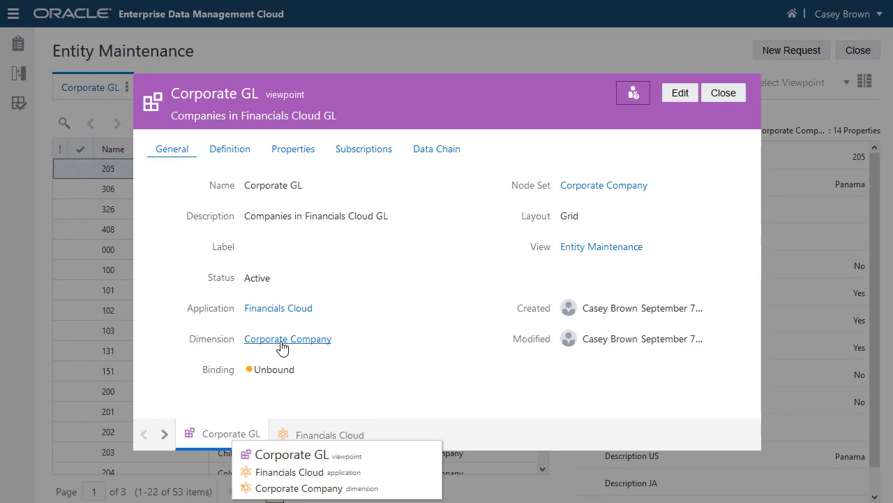
click(307, 345)
click(419, 152)
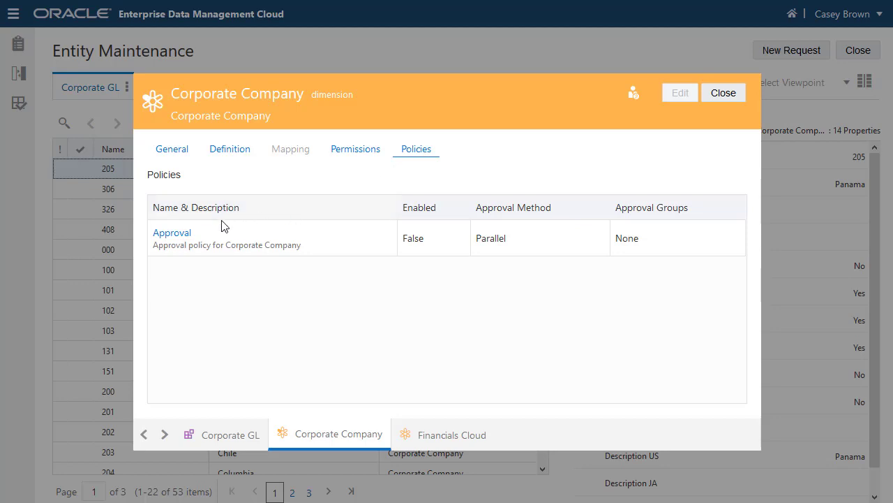
click(173, 242)
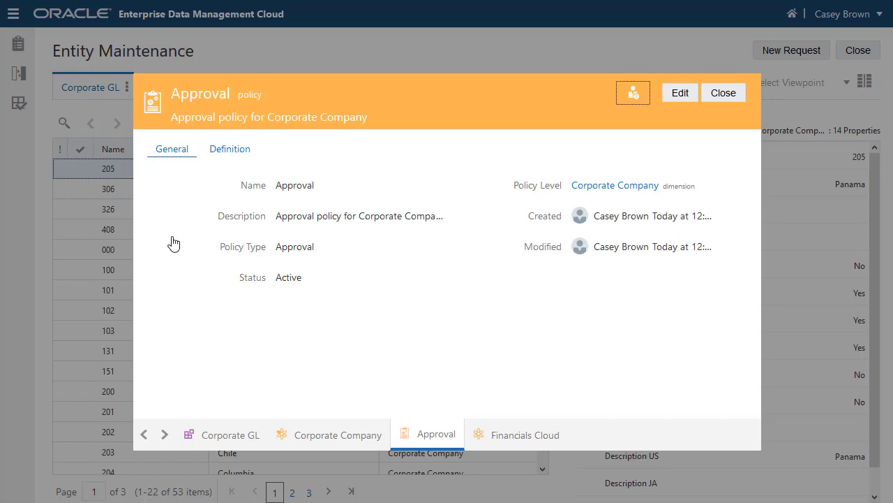
click(232, 153)
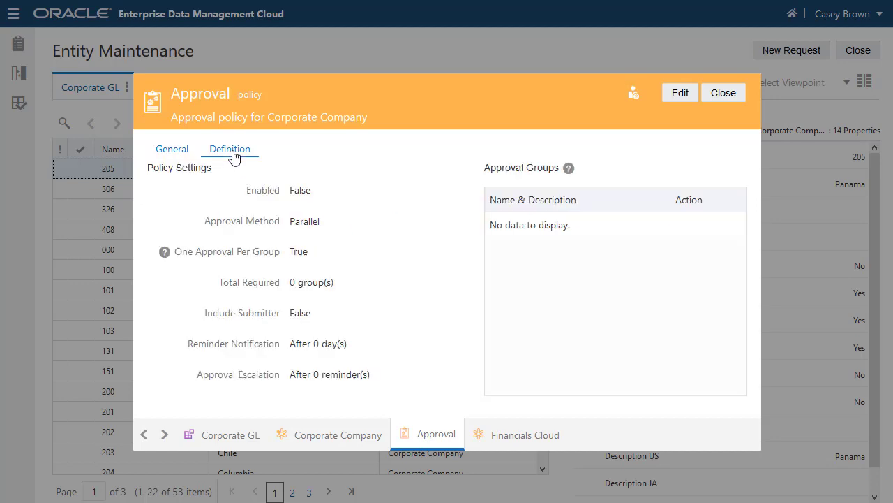
Step: Enable the Approval policy with the Parallel method, turn off One Approval Per Group, and set Total Required to 2
click(683, 96)
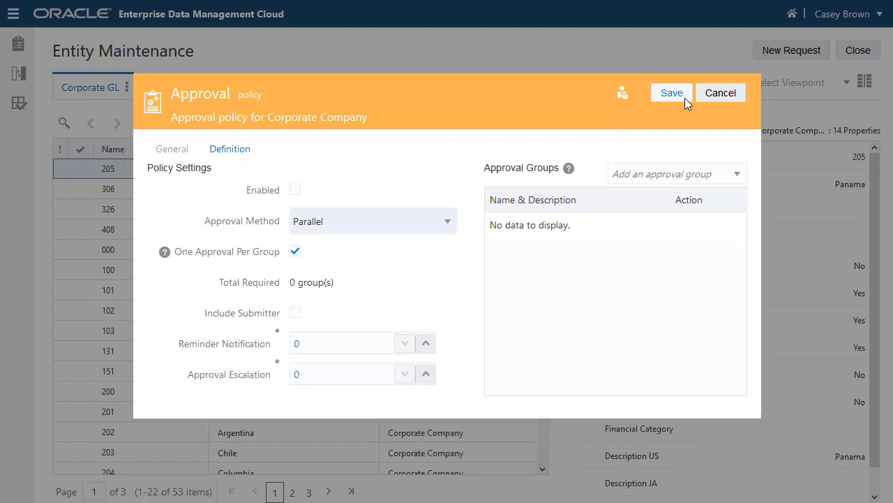
click(295, 190)
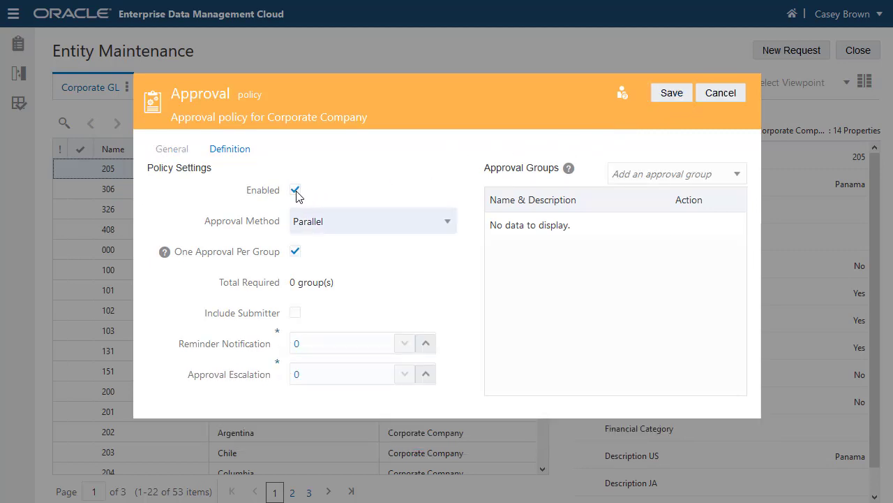
click(447, 226)
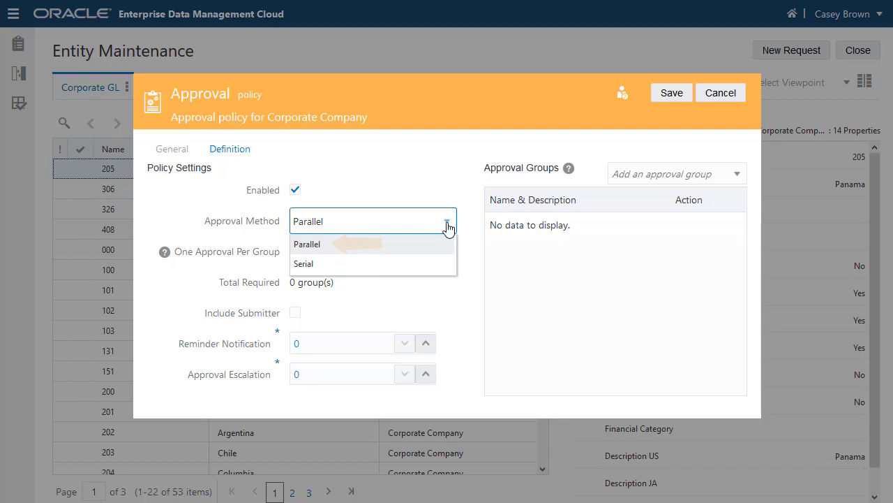
click(447, 250)
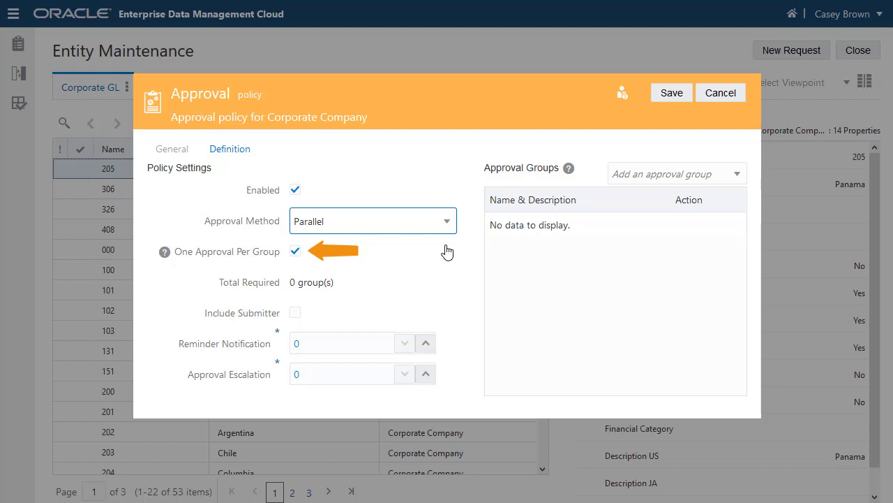
click(296, 252)
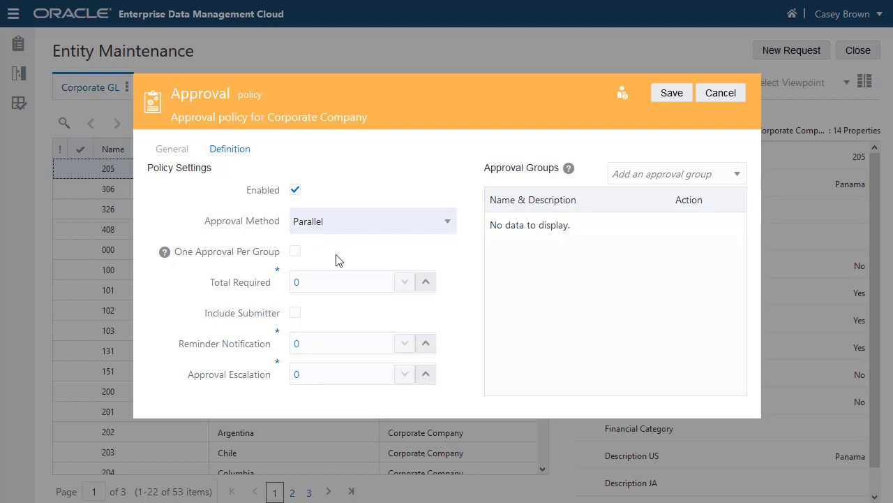
click(424, 283)
click(425, 283)
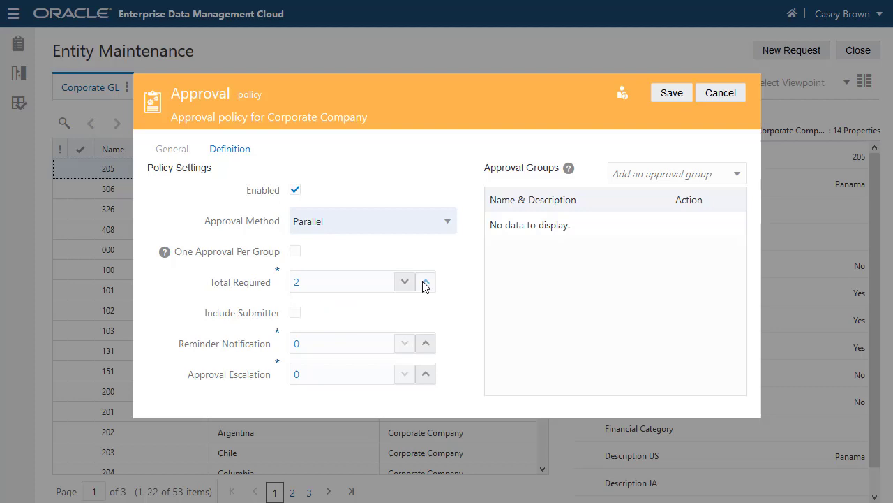
Step: Set the policy's Reminder Notification to 3 and its Approval Escalation to 2
click(426, 344)
click(426, 343)
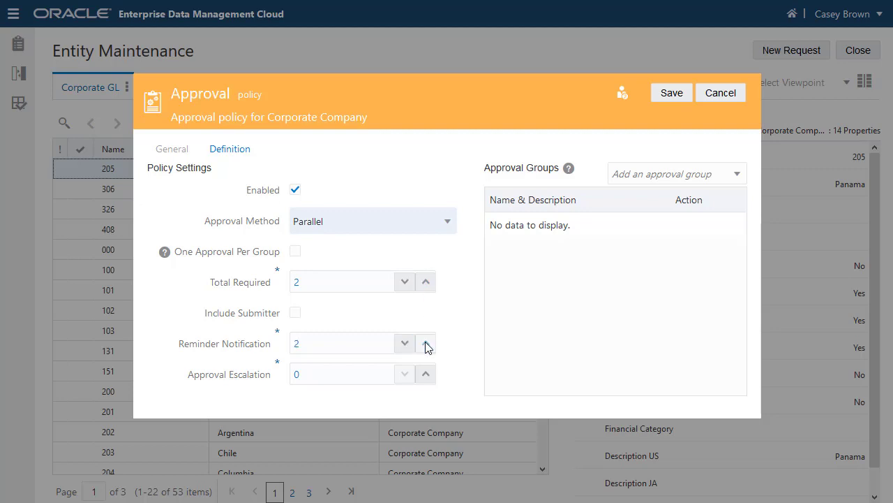
click(426, 344)
click(426, 374)
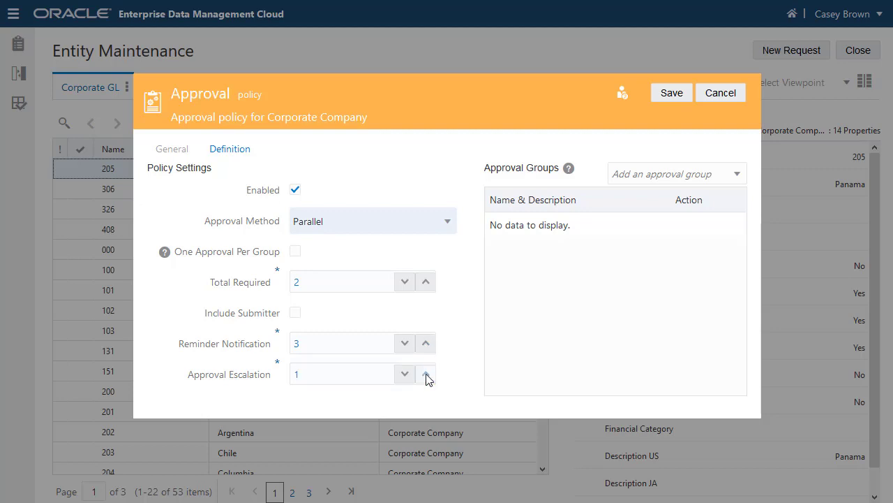
click(425, 375)
Step: Add three individual users as the policy's approval groups, then save and close the policy
click(737, 176)
scroll(740, 280, down, 3)
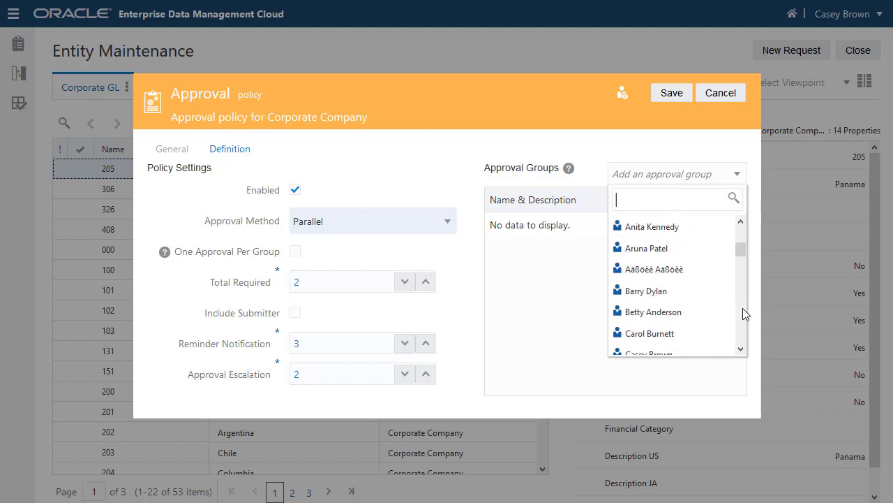
click(699, 303)
click(737, 174)
scroll(740, 294, down, 3)
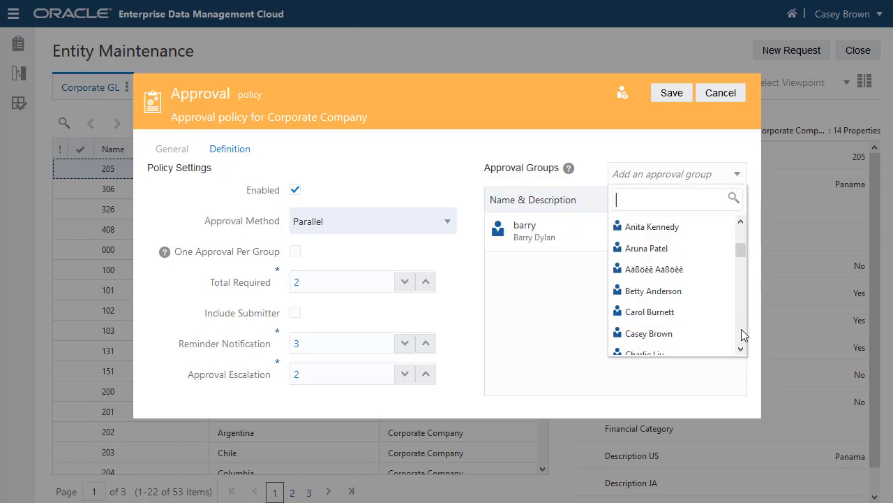
click(702, 310)
click(738, 175)
scroll(742, 314, down, 3)
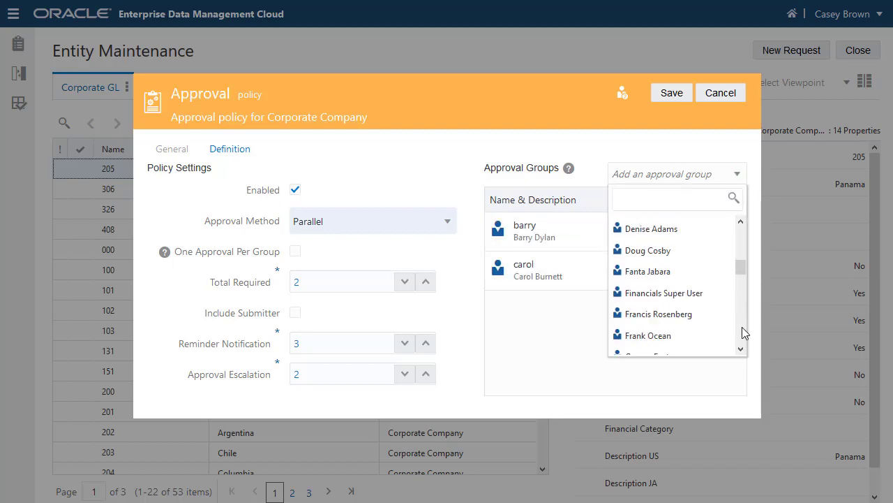
click(708, 341)
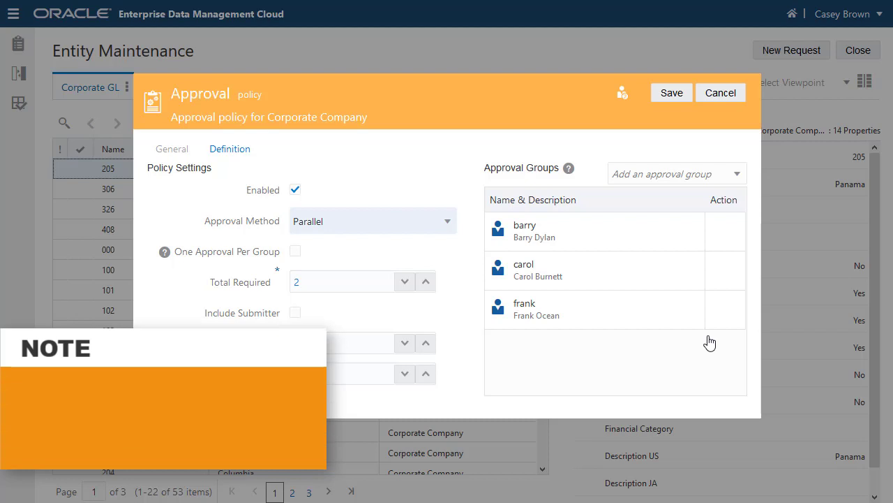
click(670, 96)
click(720, 96)
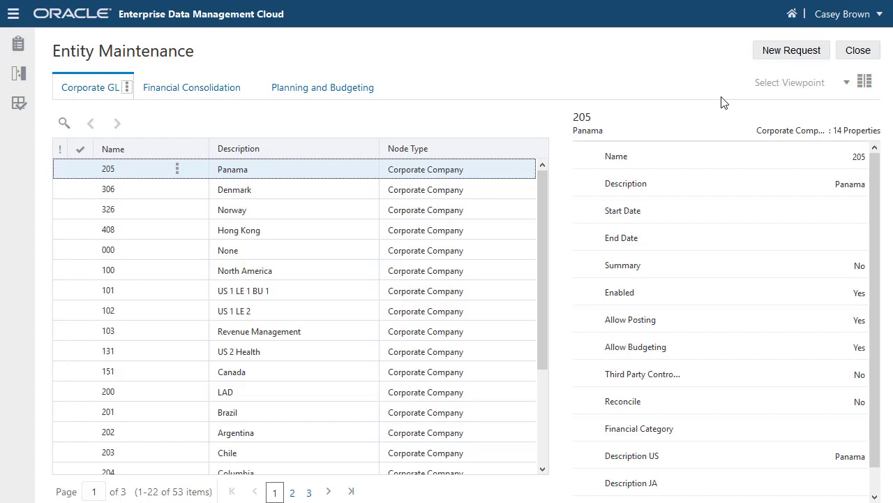
Step: Create a request titled "Add New Entity" and add node 104 with the description US Legal to the Corporate GL viewpoint
click(787, 58)
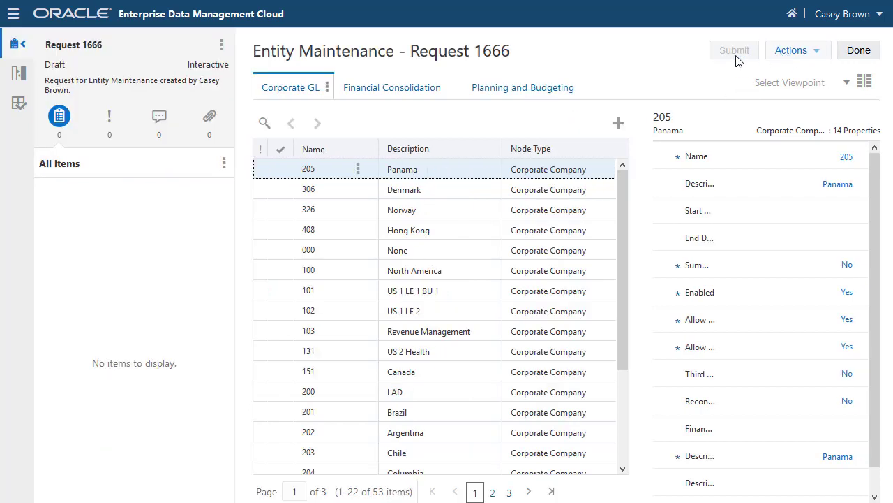
click(95, 48)
text(Add New Entity)
key(Return)
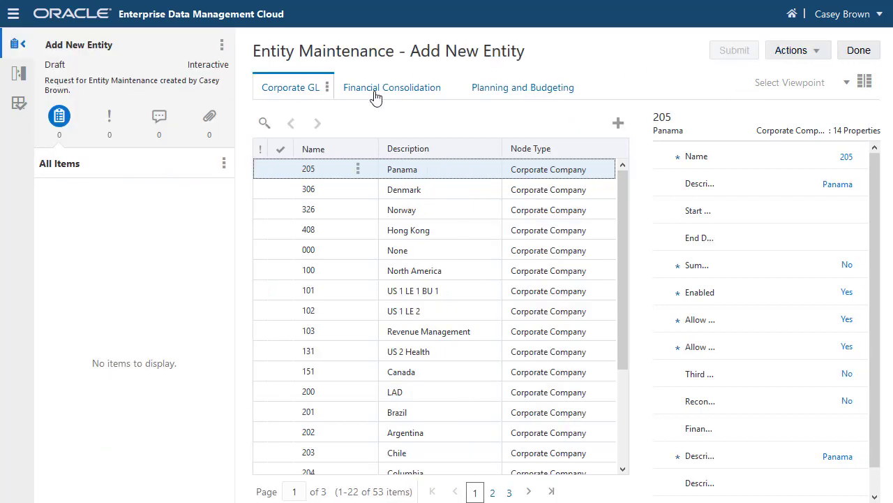
click(618, 123)
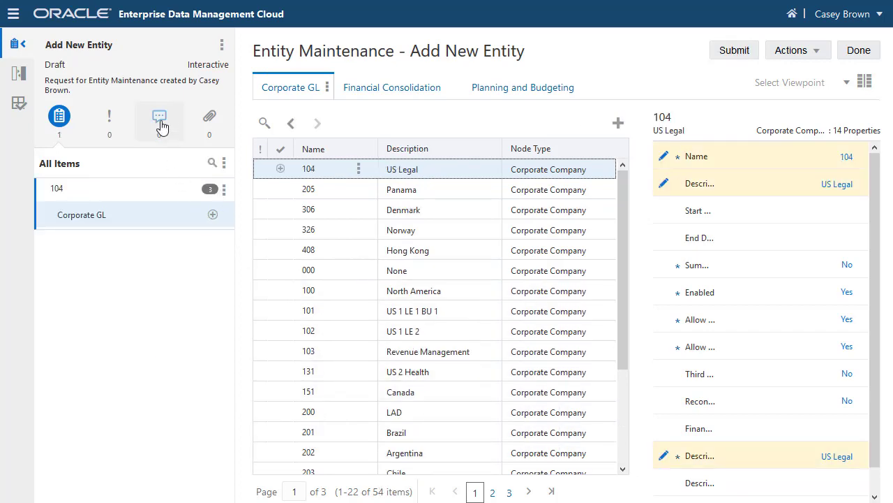
Step: Add the request comment "This is for the new legal entity we just established in the US." and submit the request
click(161, 125)
click(223, 162)
text(This is for the new legal entity we just established in the US.)
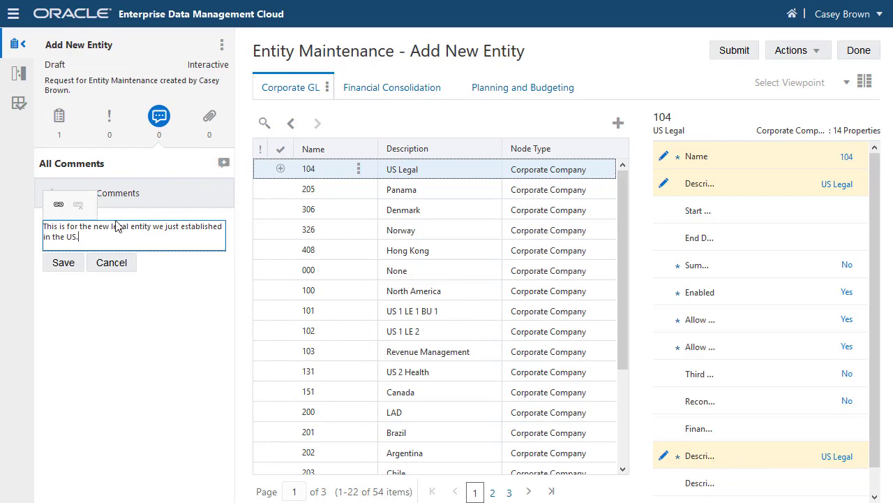
click(61, 263)
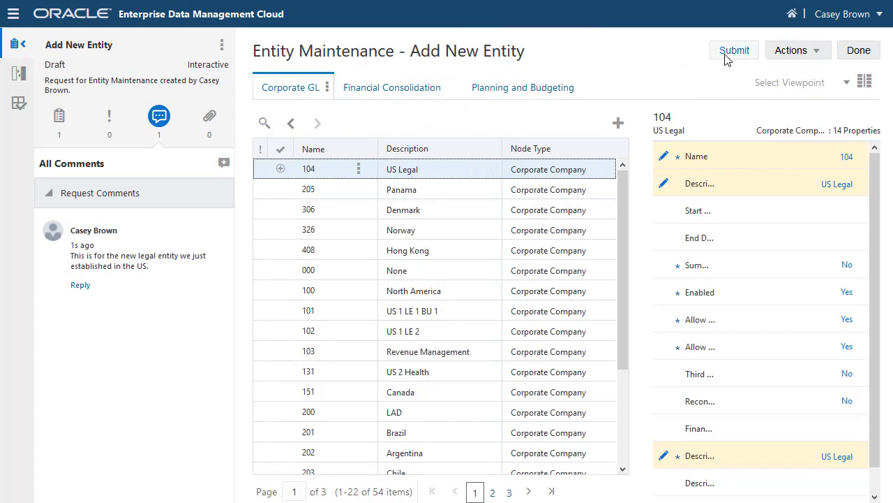
click(730, 53)
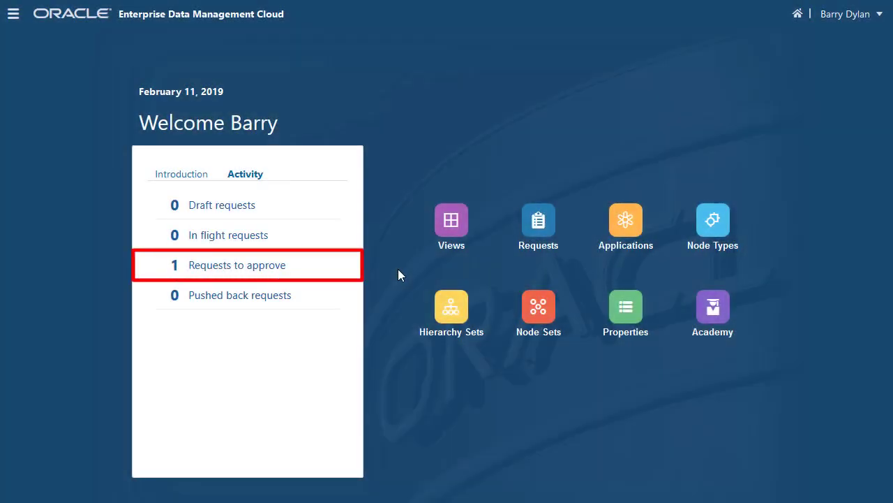
Step: As an approver, open the Add New Entity request awaiting approval and check which actions besides approval are available
click(239, 269)
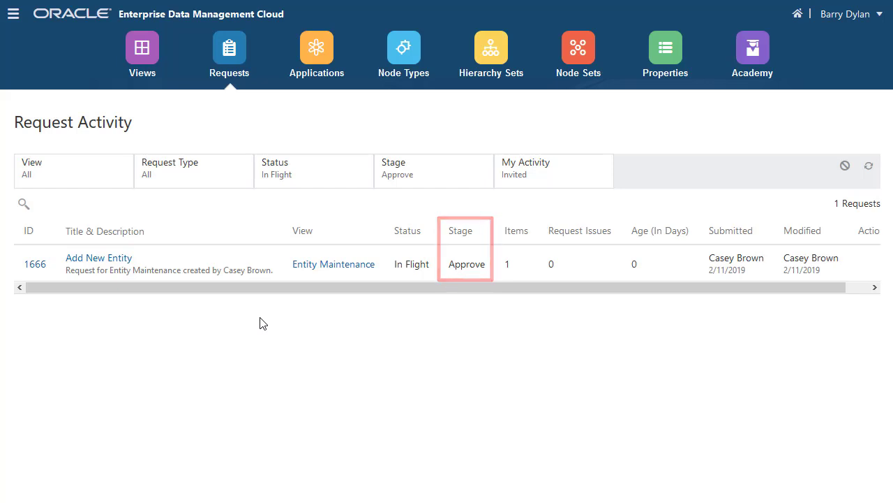
click(117, 265)
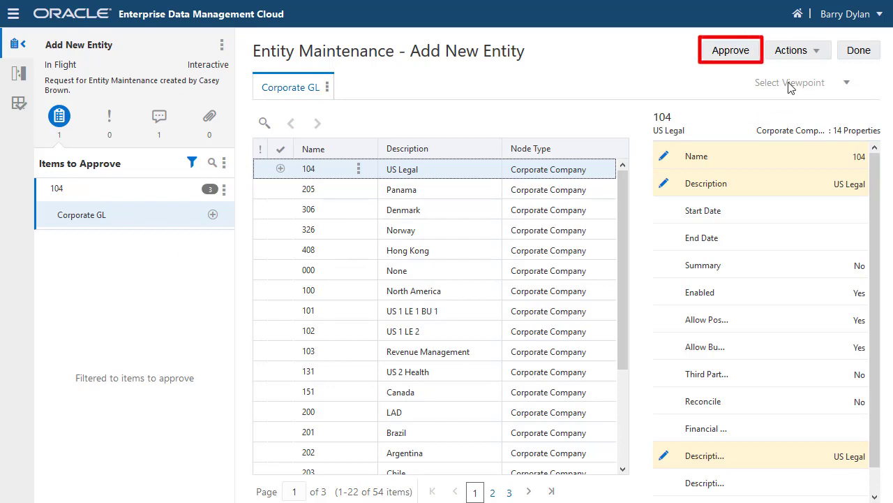
click(818, 56)
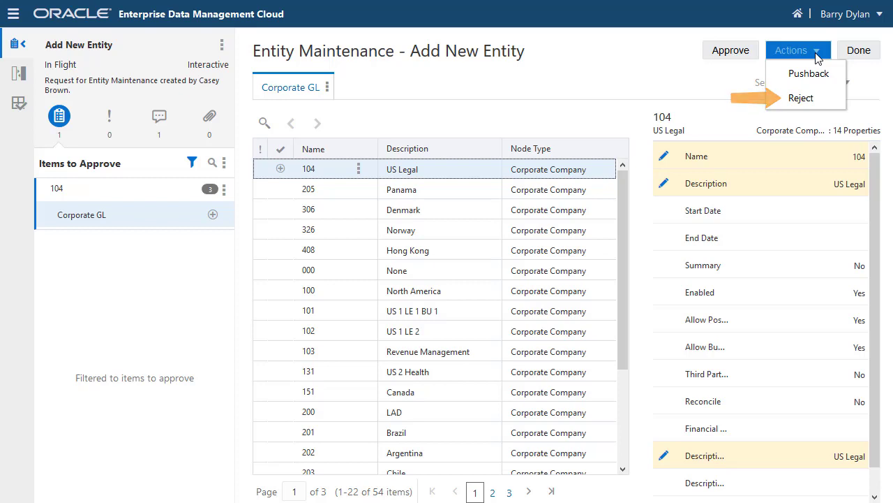
click(628, 86)
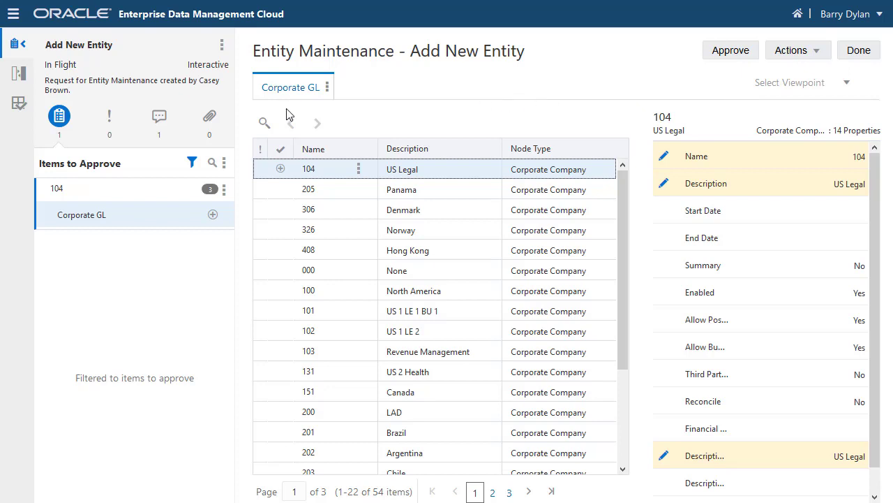
Step: Reply "I approve the added entity." to the requester's comment on Add New Entity, then approve the request without an approval comment
click(159, 116)
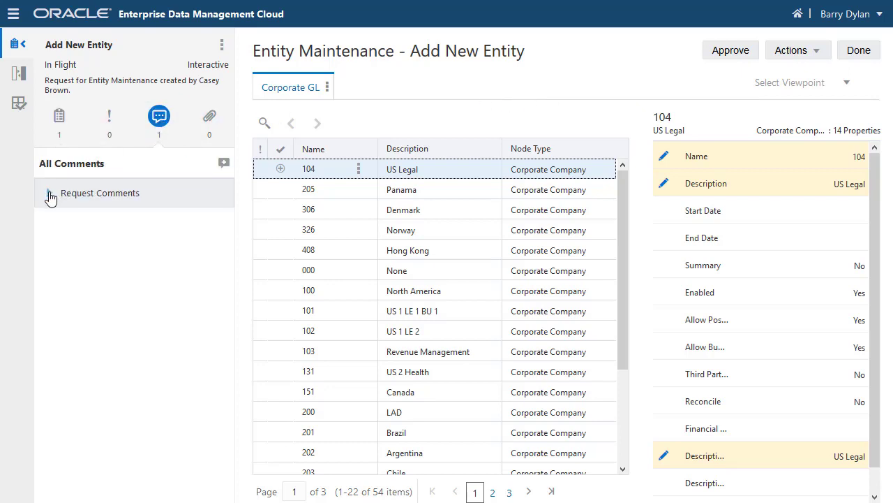
click(50, 195)
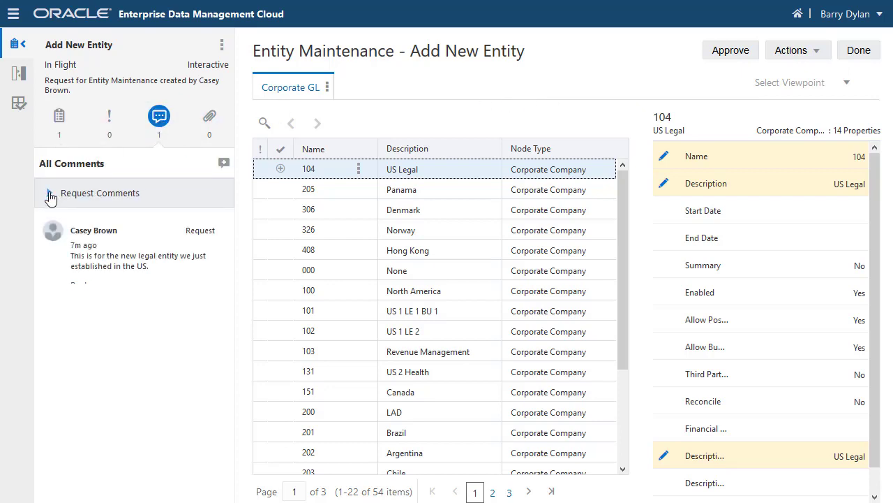
click(80, 286)
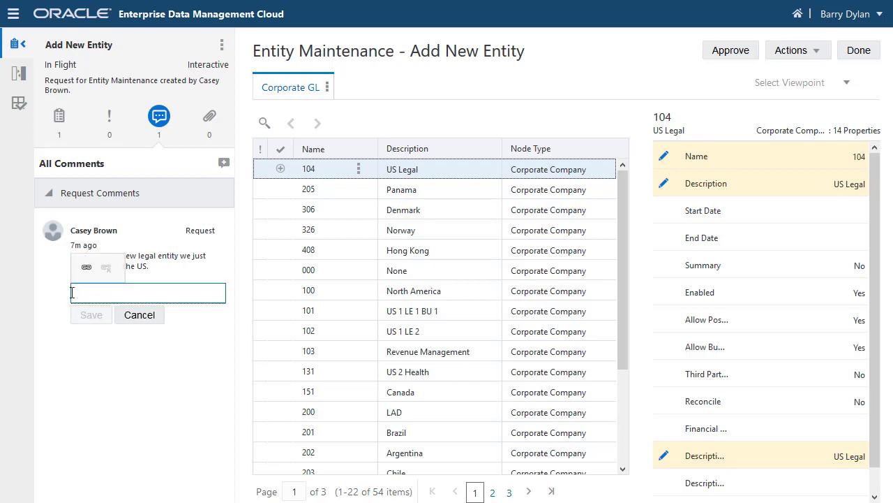
text(I approve the added entity.)
click(87, 315)
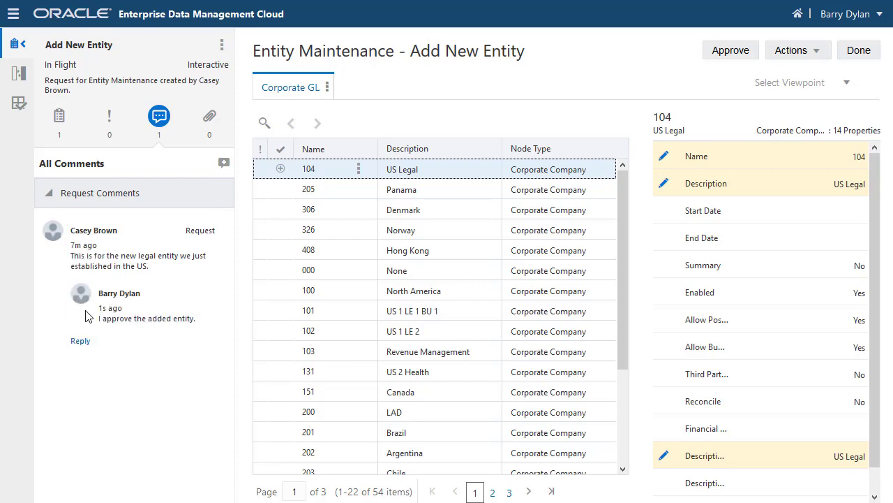
click(731, 52)
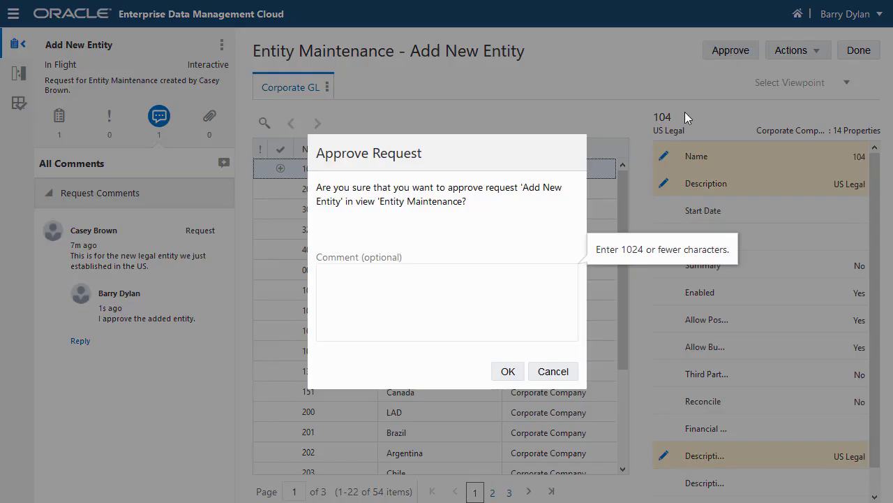
click(508, 371)
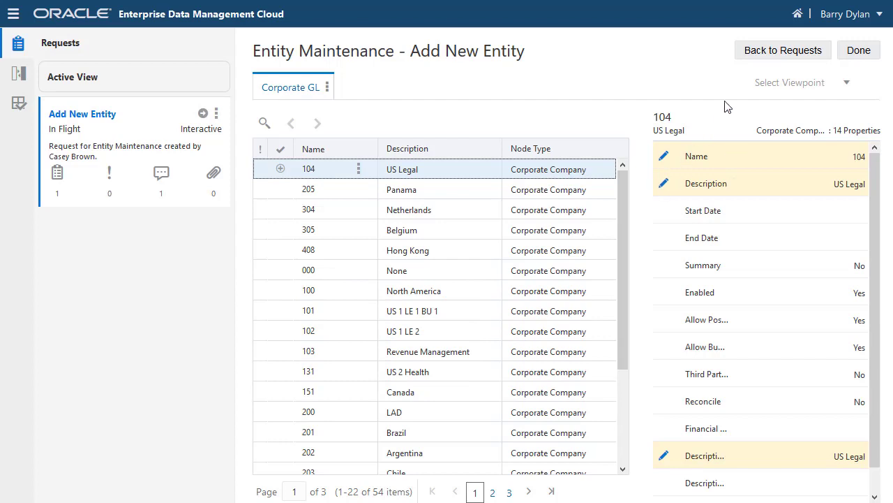
Step: Return to the request activity list and inspect the Add New Entity request's approval history and current approval status
click(775, 55)
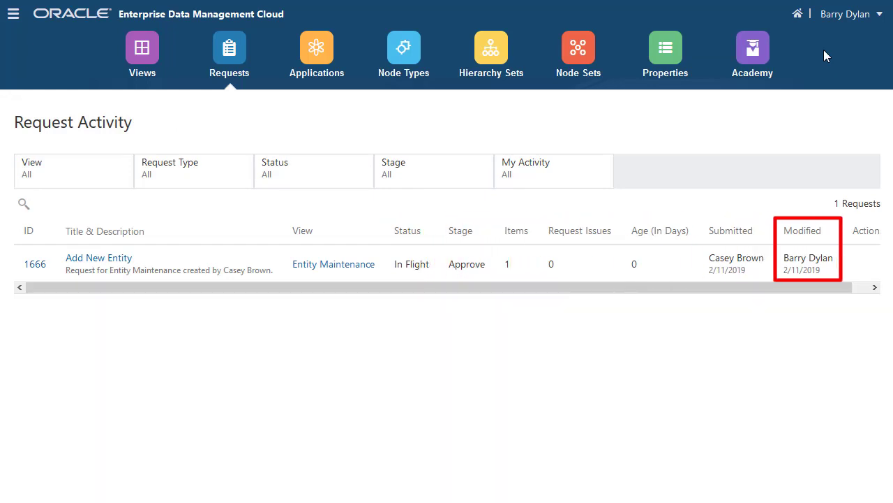
click(865, 266)
click(862, 310)
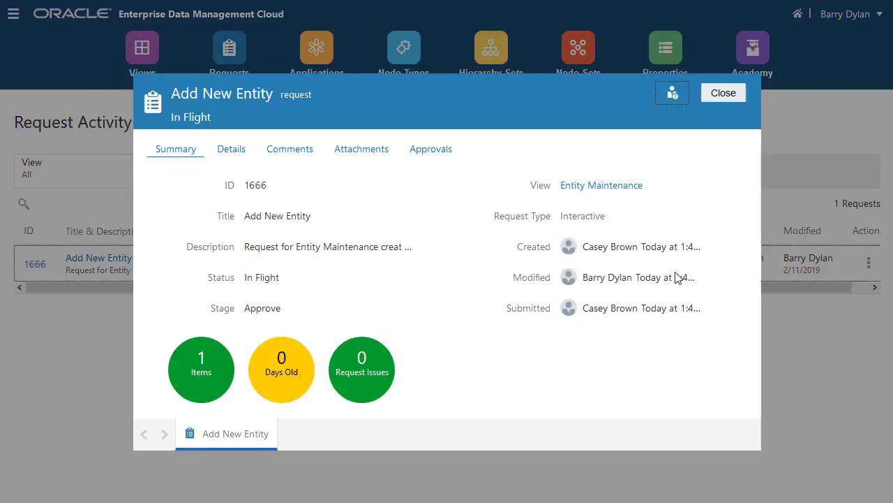
click(429, 153)
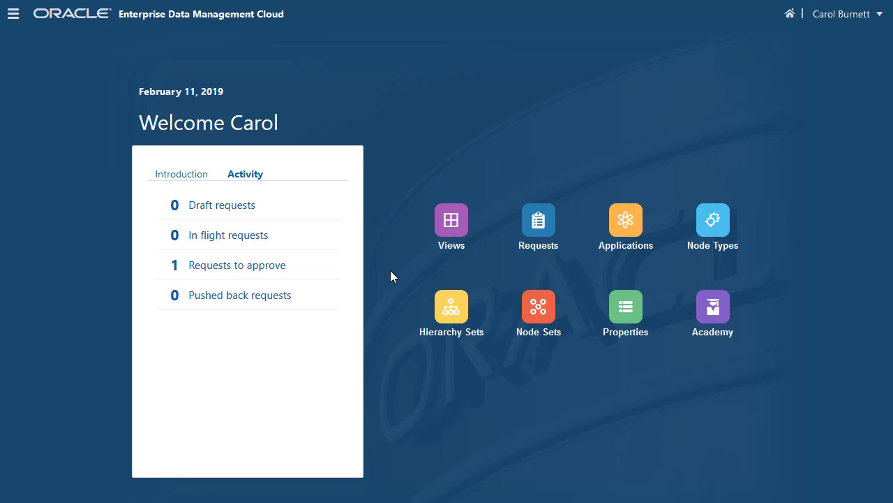
Step: As the second approver, open the Add New Entity request awaiting approval and show its request comments
click(253, 270)
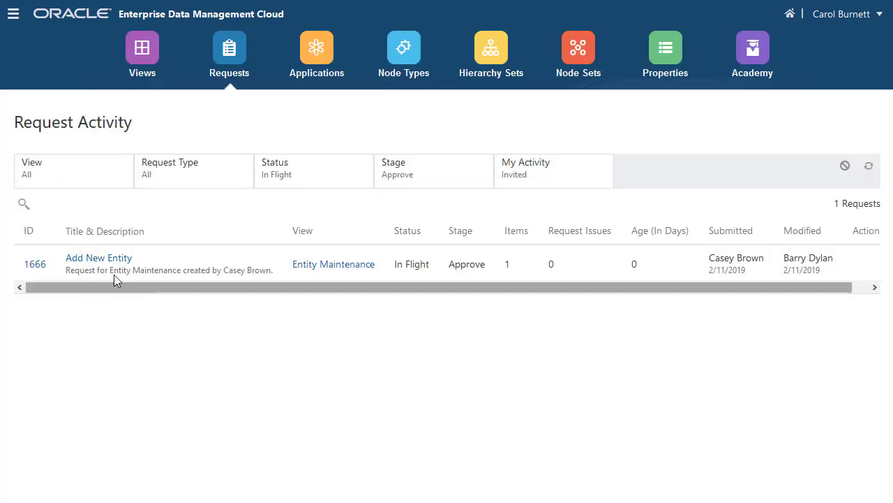
click(112, 258)
click(160, 118)
click(50, 193)
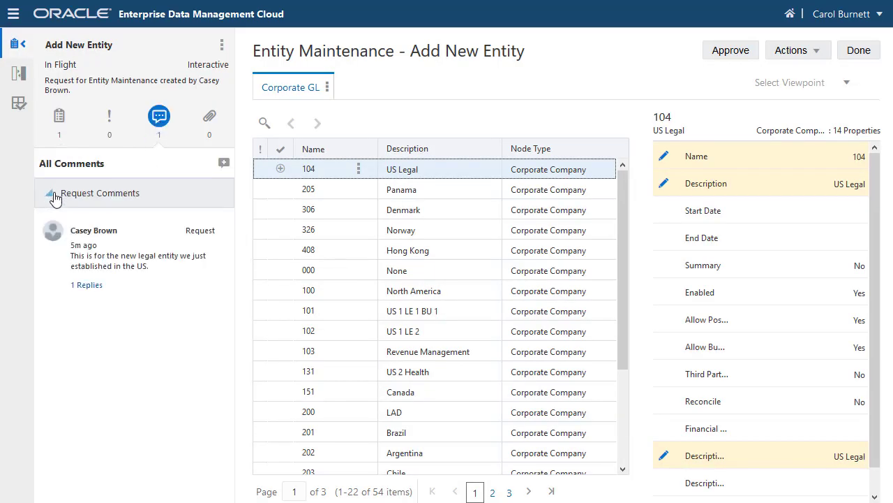
Step: Add the reply "I approve" to the request's comment thread and approve the request as the second approver
click(82, 282)
click(78, 342)
text(I approve)
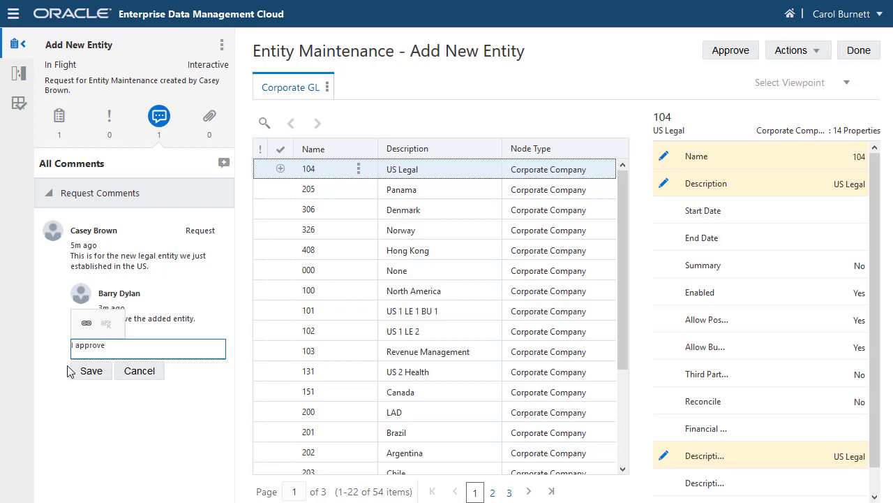
click(91, 368)
click(733, 53)
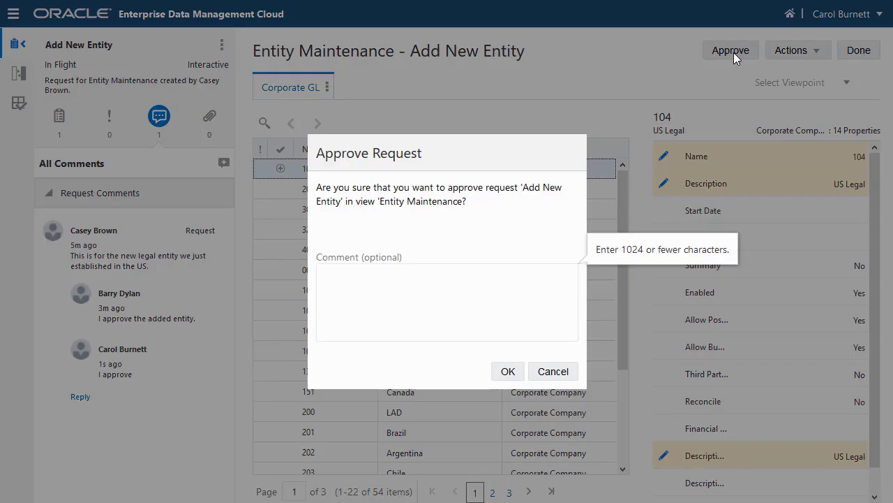
click(509, 371)
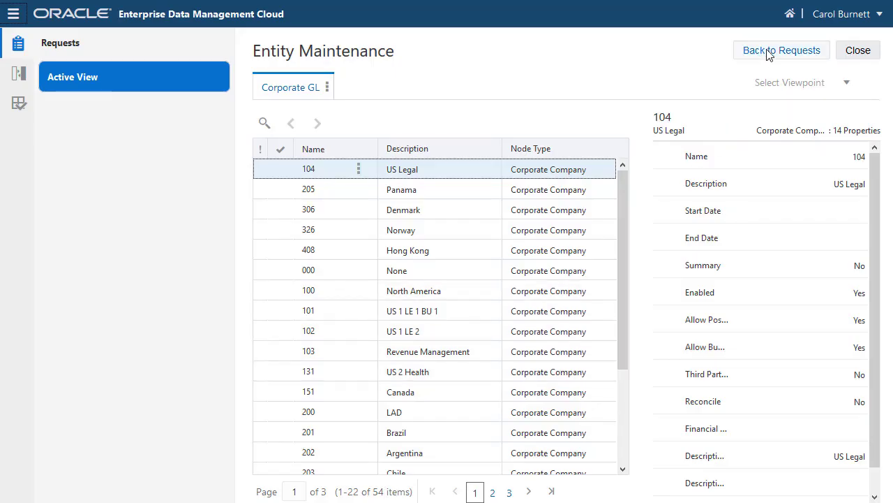
Step: Go back to the request activity list and inspect the approvals recorded for Add New Entity after the second approval
click(804, 53)
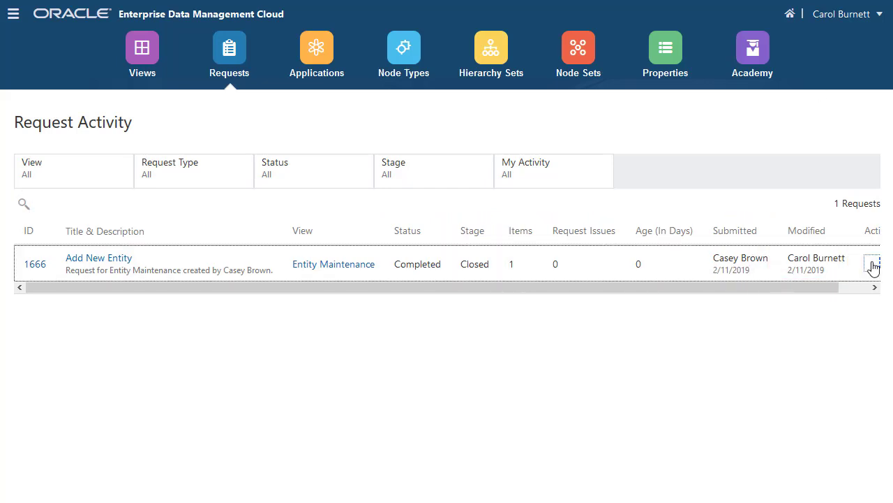
click(880, 261)
click(868, 314)
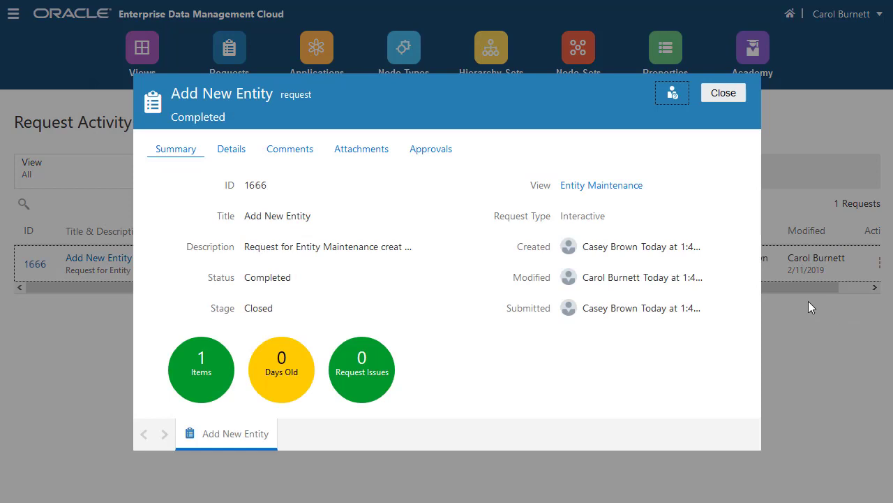
click(433, 150)
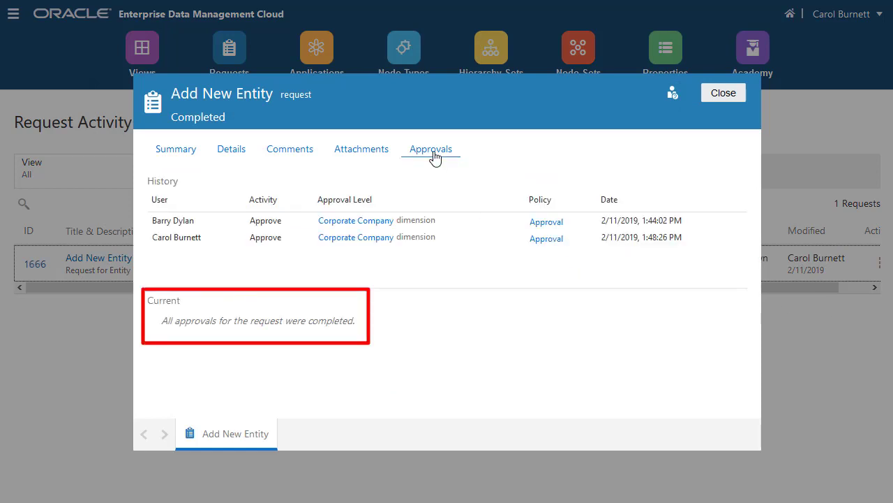